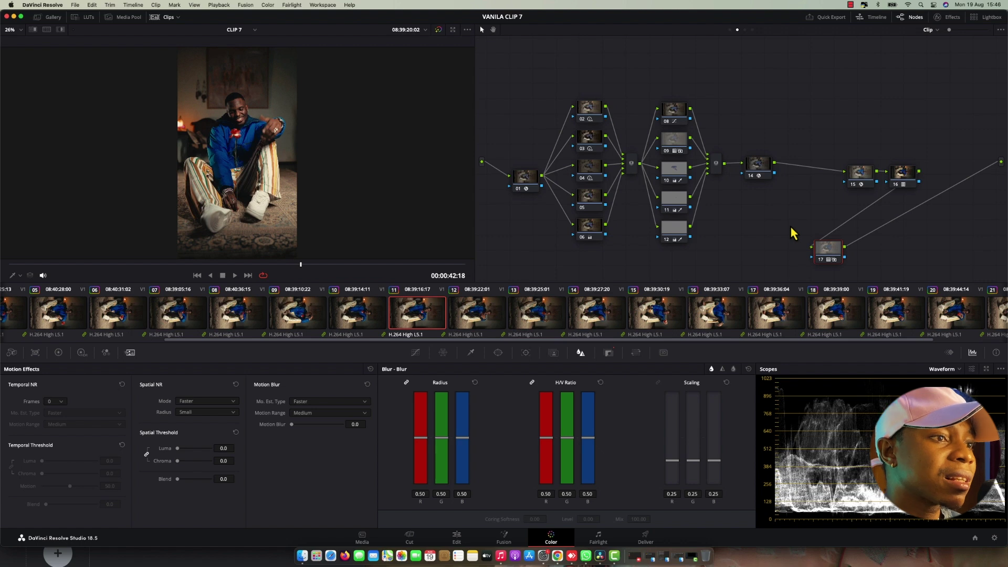
Hide the clip thumbnails, disable all nodes in the grade and view the ungraded image full screen
left_click(163, 18)
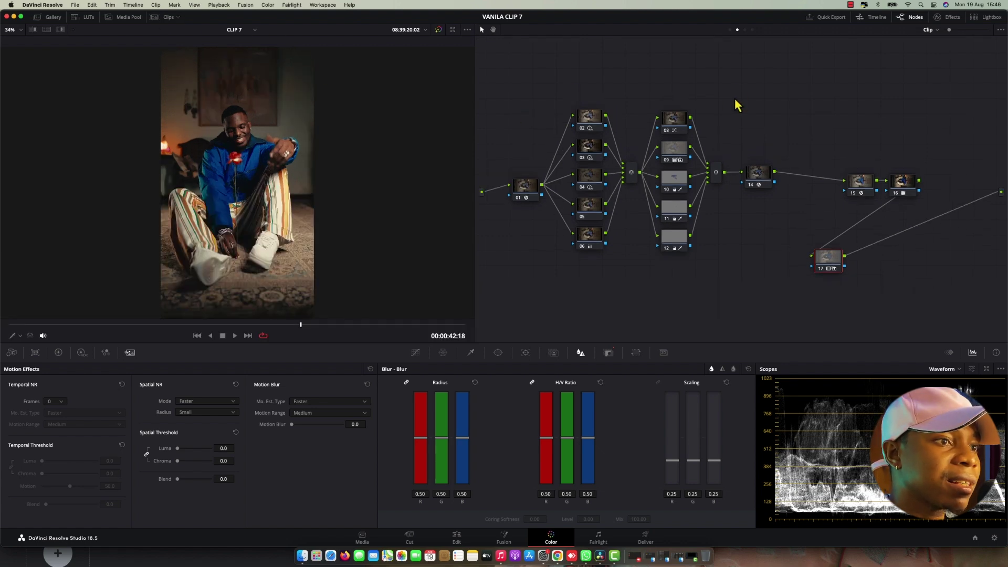
key("alt+d")
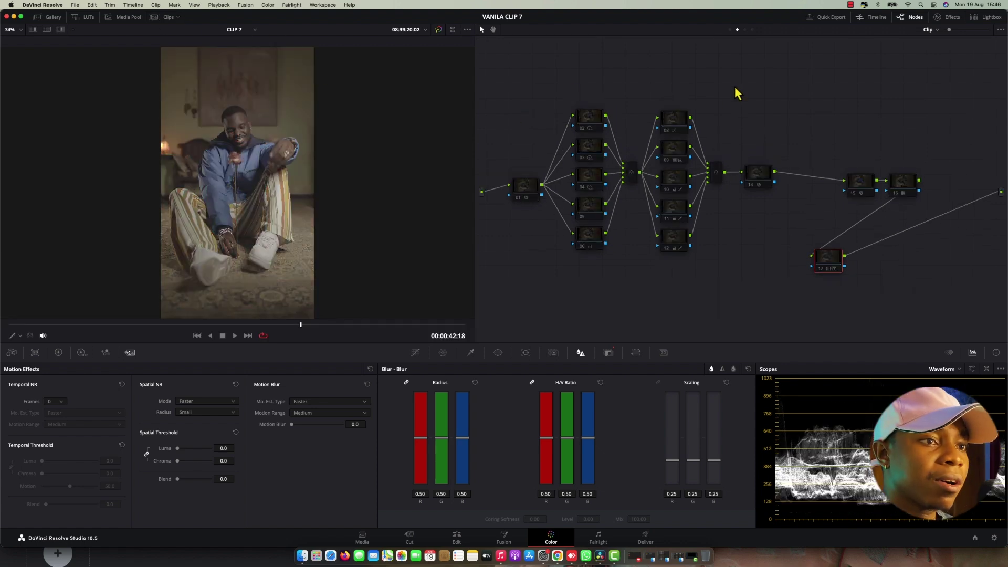
key("super+f")
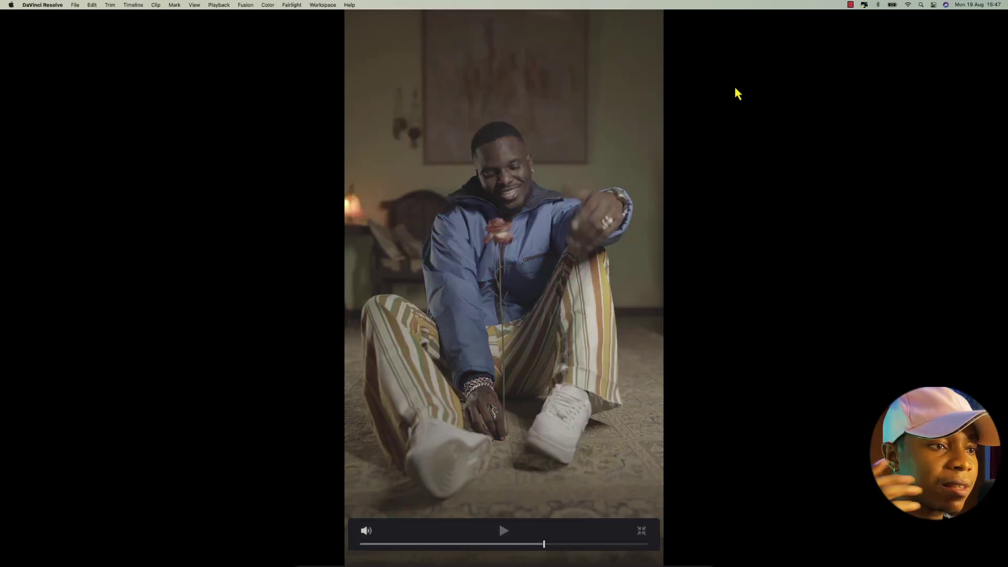
key("Escape")
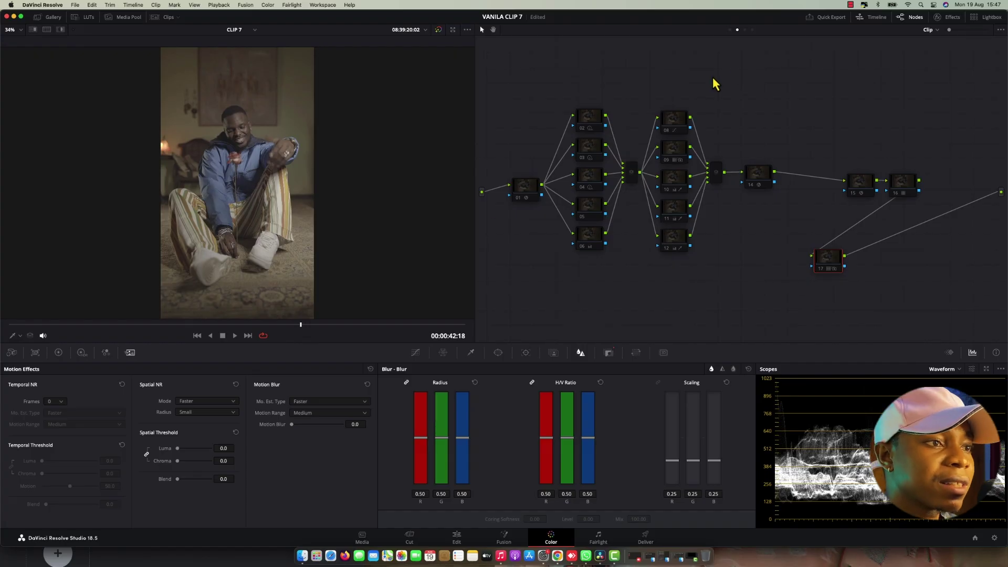
Enable node 01 and check its Color Space Transform settings
left_click(522, 189)
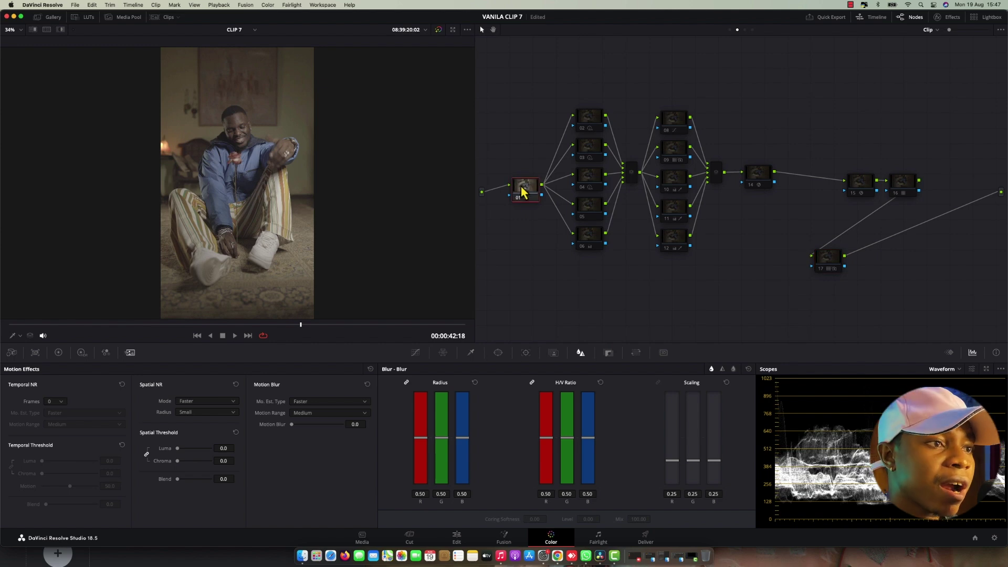
left_click(942, 18)
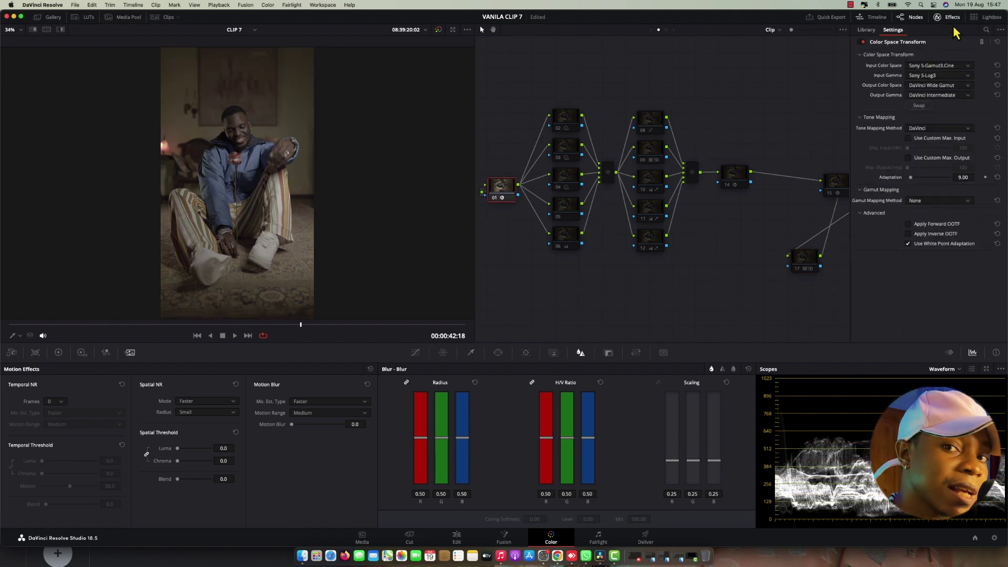
left_click(951, 17)
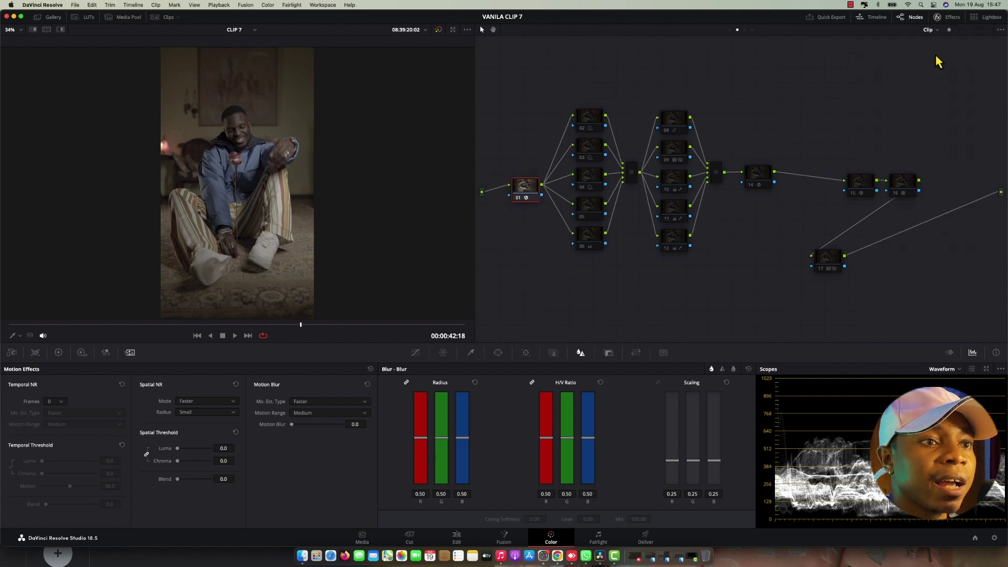
Enable node 15 and check the settings of its Color Space Transform
left_click(867, 190)
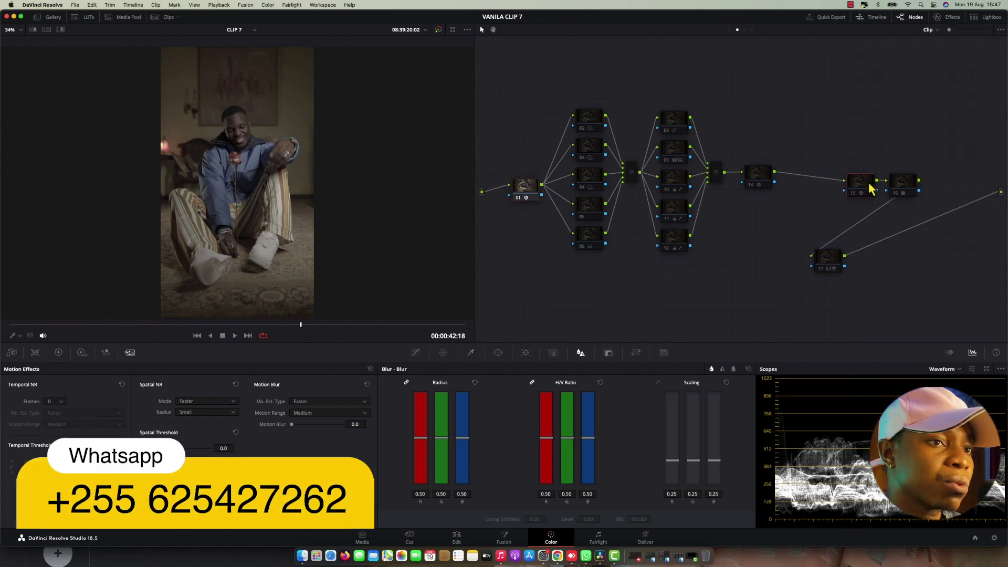
left_click(948, 17)
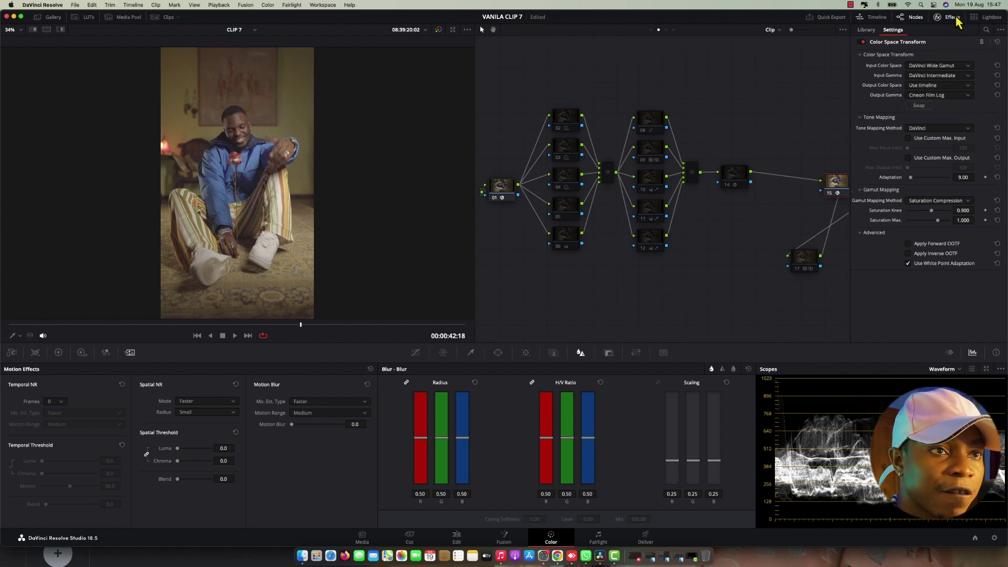
left_click(948, 17)
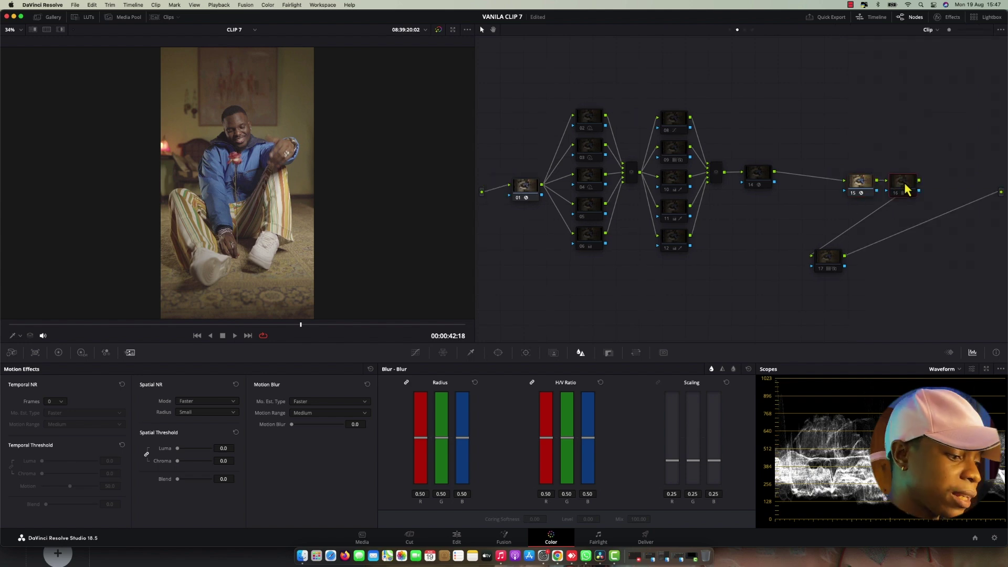
Enable node 16 after the output transform and view the image full screen
key("ctrl+d")
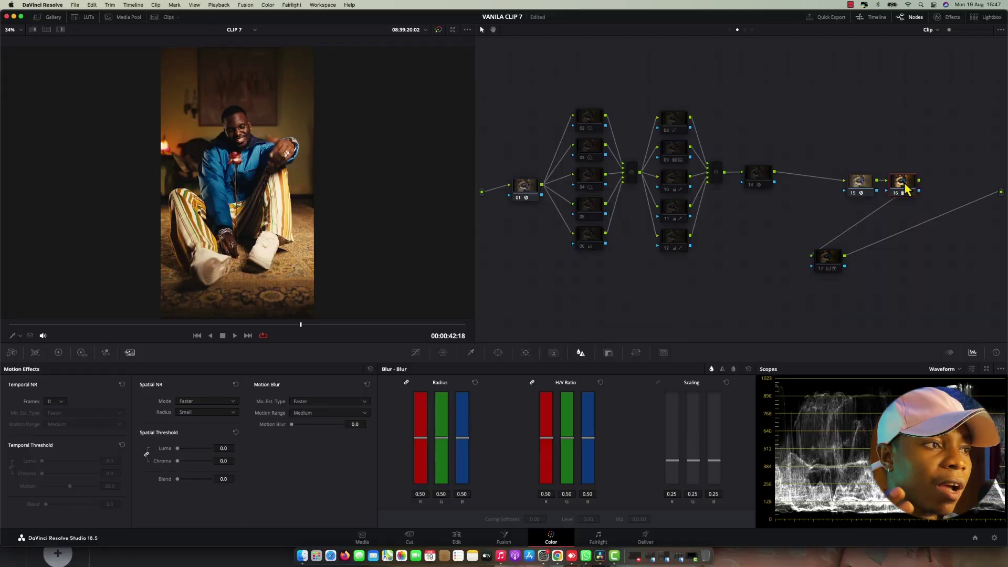
key("super+f")
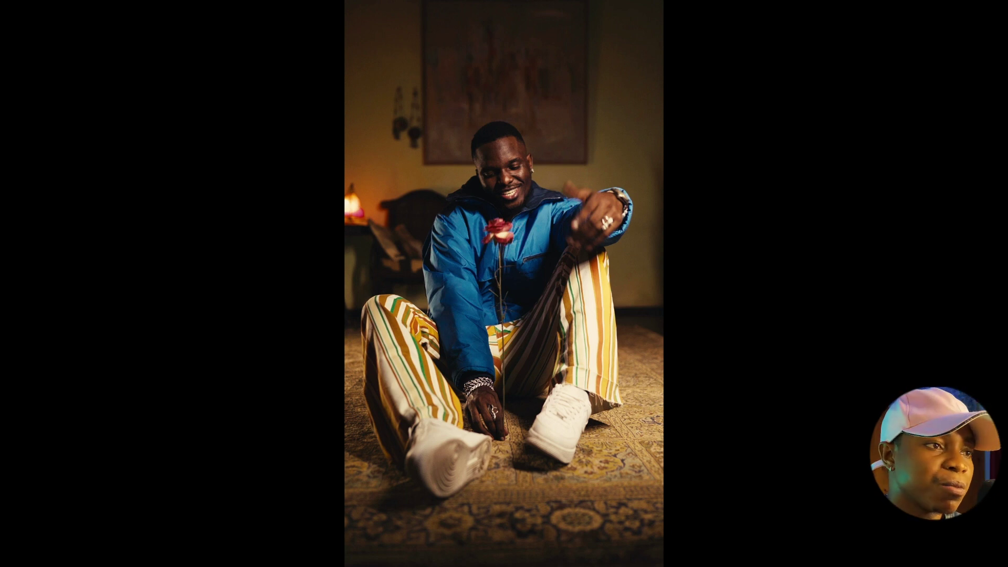
key("super+f")
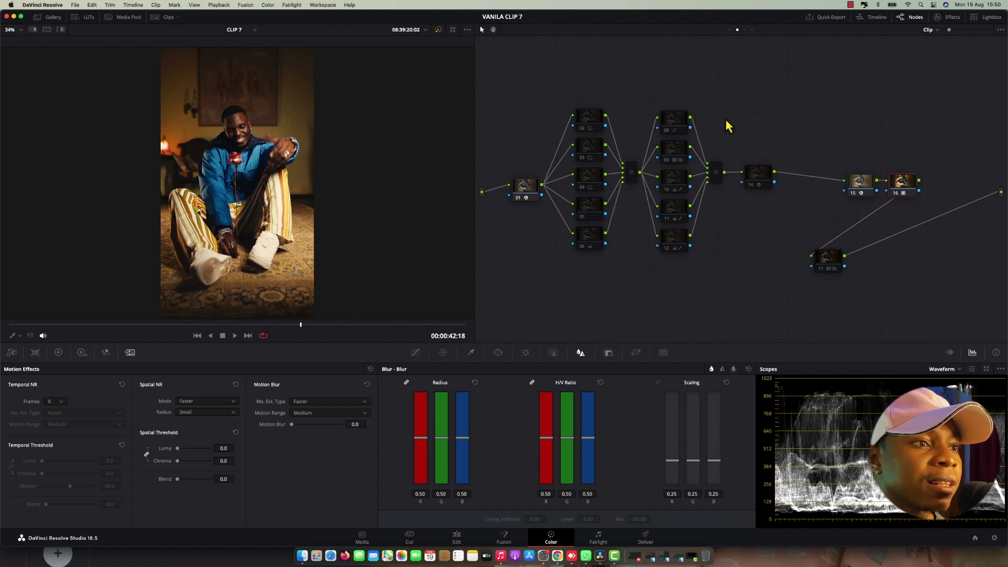
Enable node 02, show its High Dynamic Range color wheels and view the brightened image full screen
left_click(591, 121)
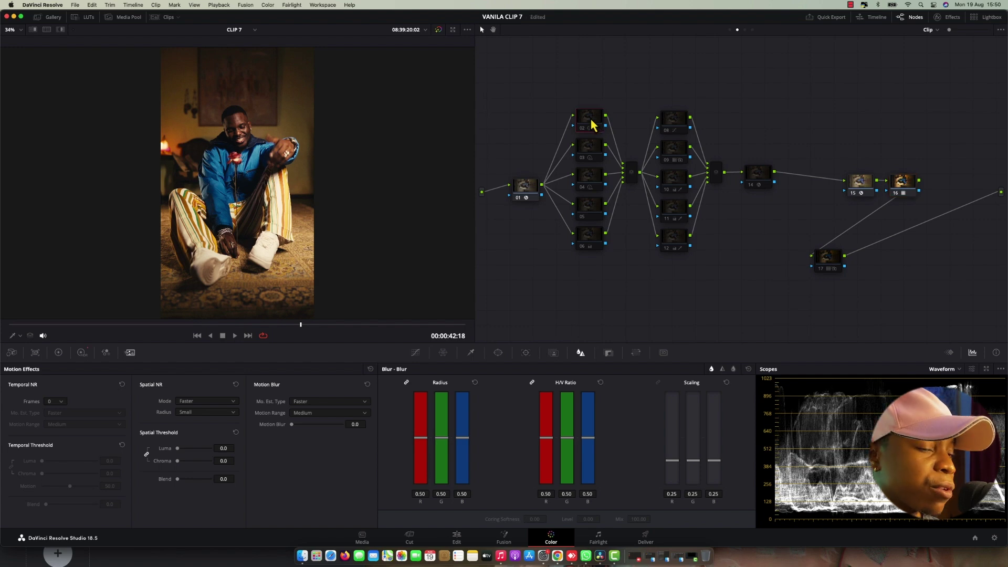
key("super+d")
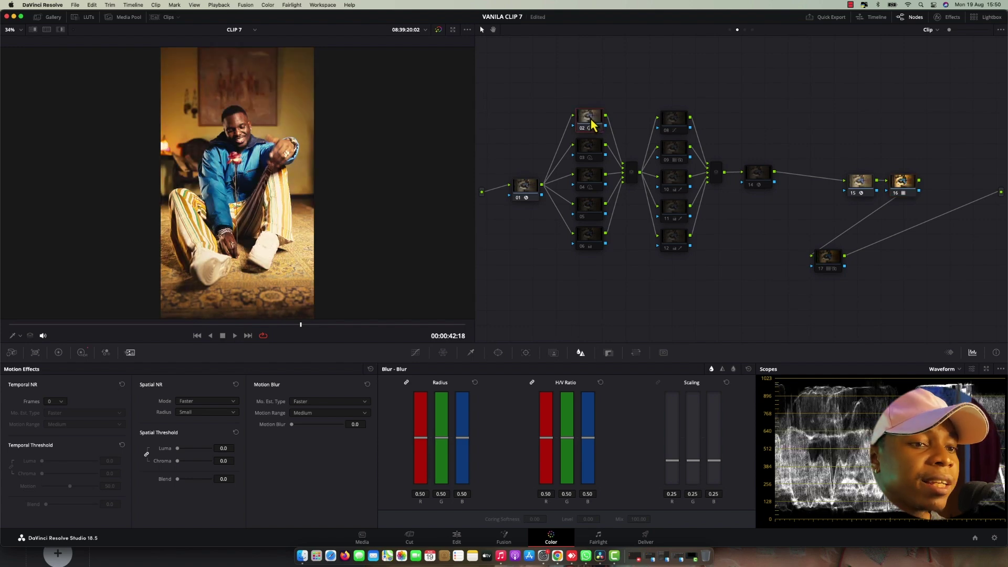
left_click(82, 353)
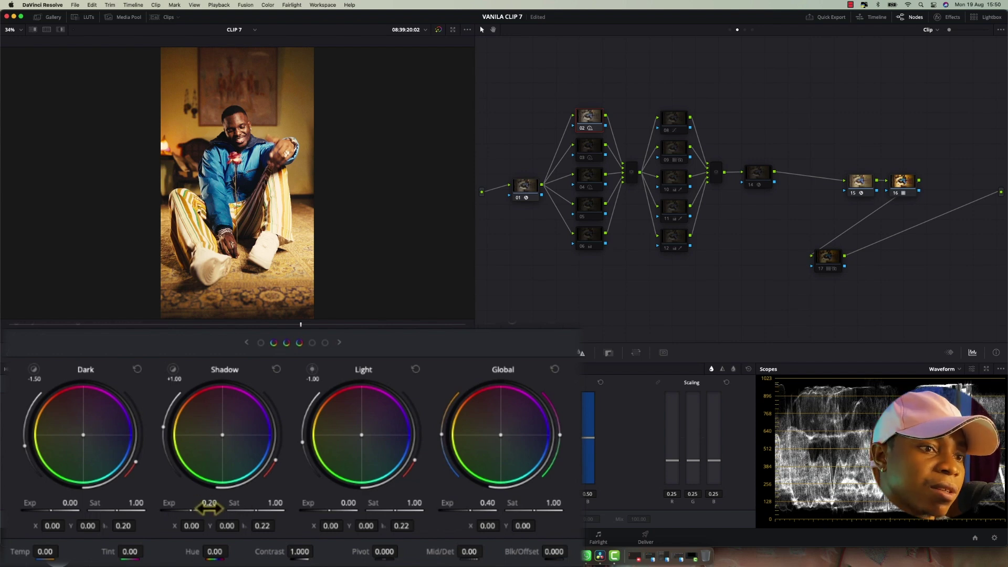
key("super+f")
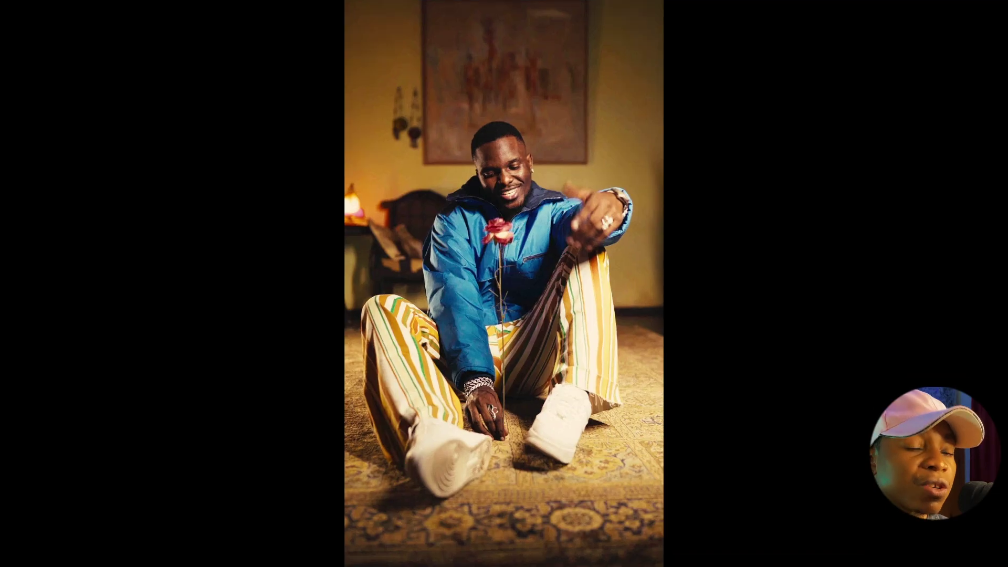
key("super+f")
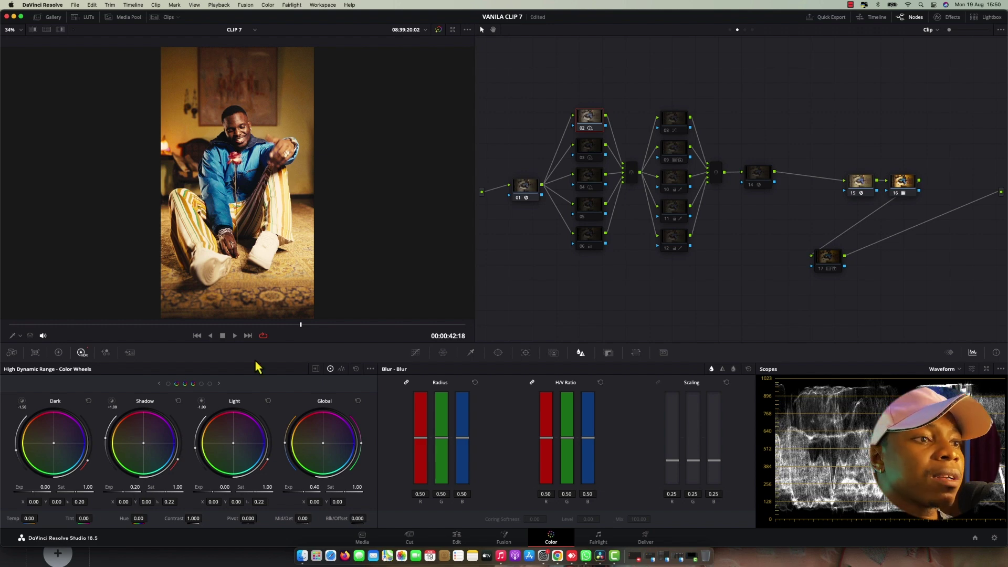
Enable node 03 and toggle it off and on to compare its contrast change, including a full-screen view
left_click(593, 156)
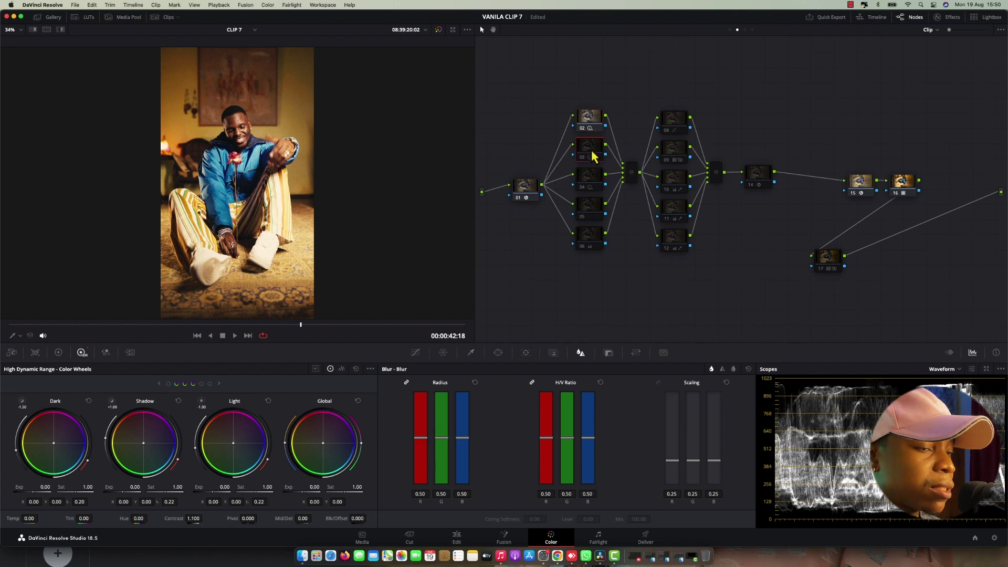
key("ctrl+d")
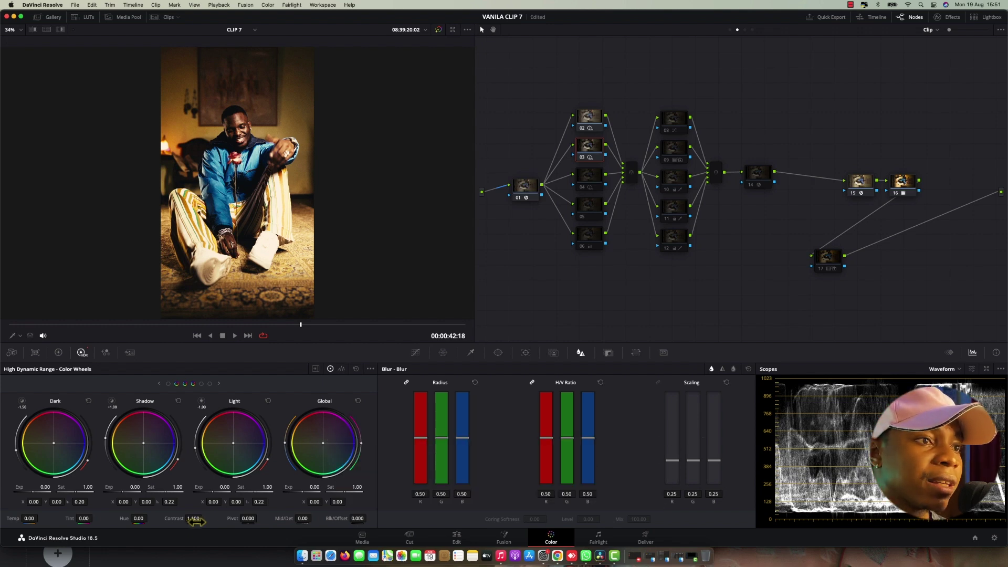
left_click(590, 115)
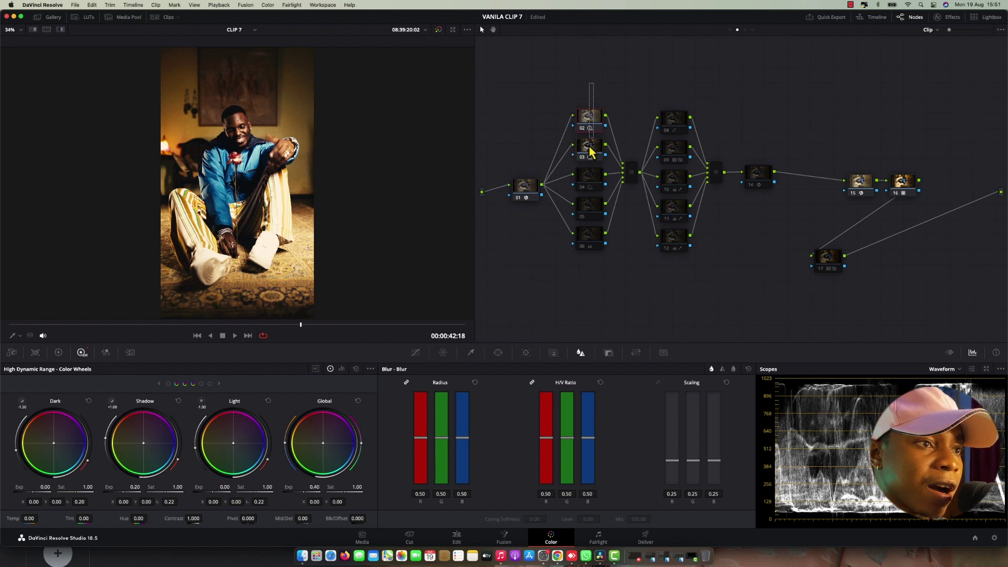
left_click(588, 151)
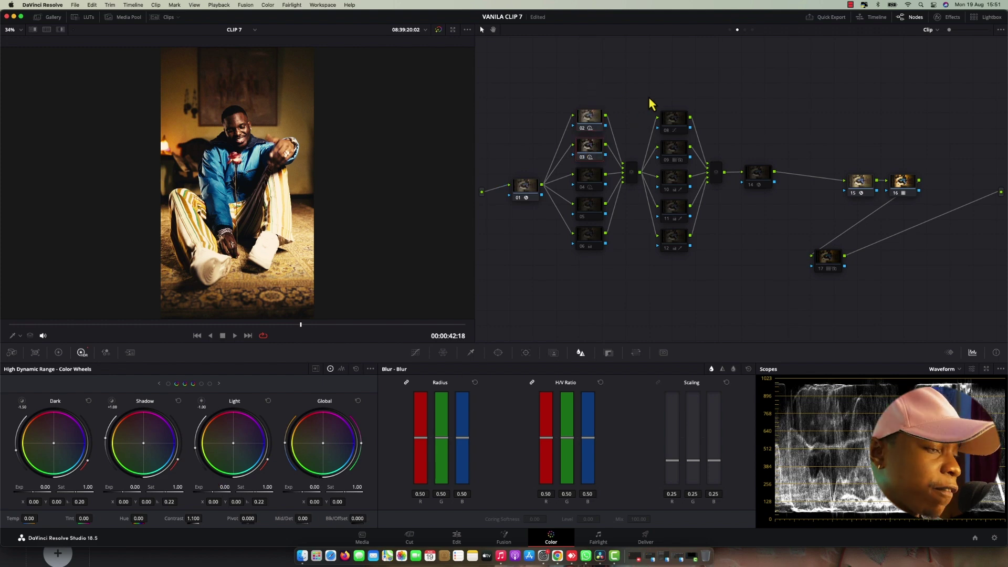
key("ctrl+d")
key("ctrl+d")
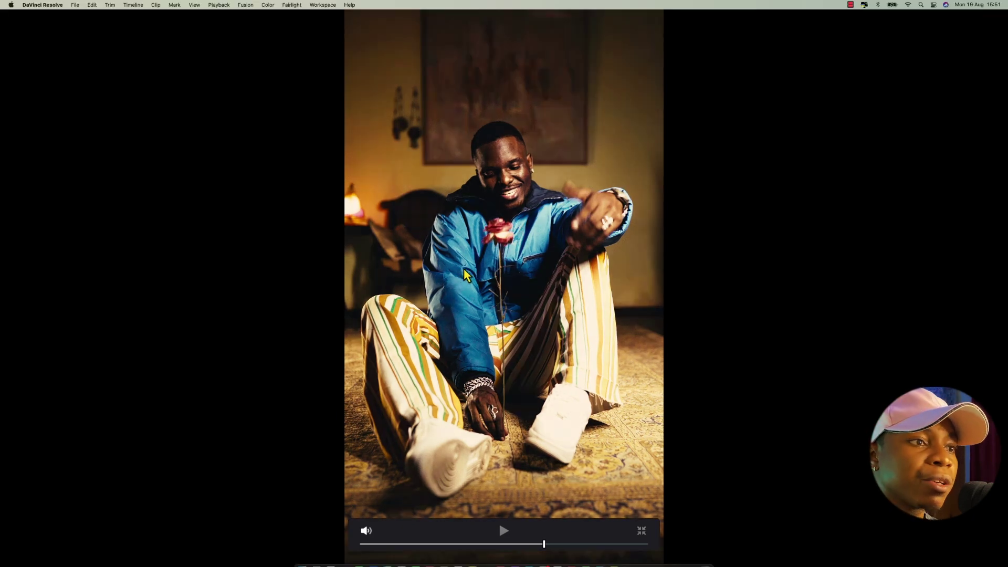
key("Escape")
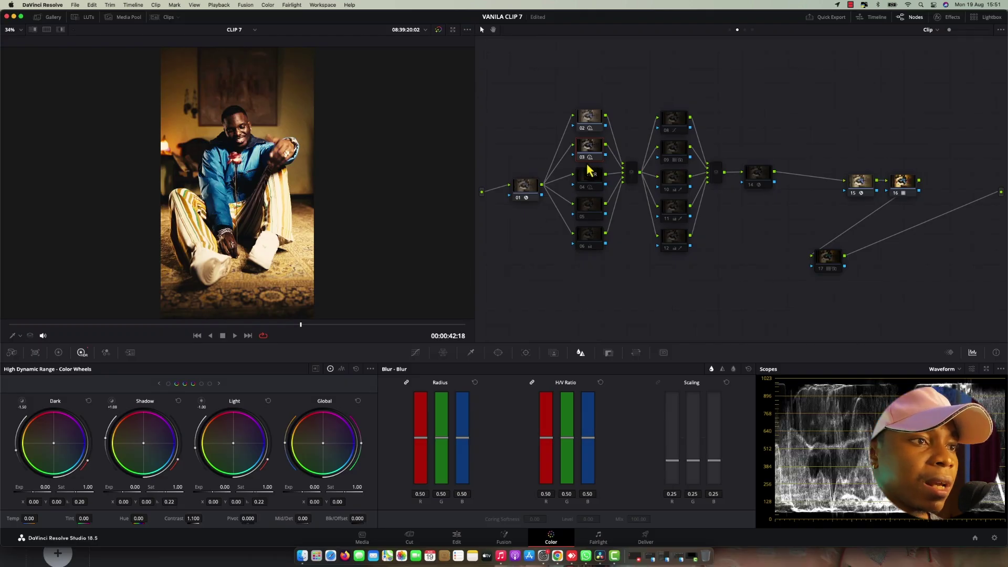
Enable node 04 and compare the full-screen image with and without its HDR exposure adjustments
left_click(594, 185)
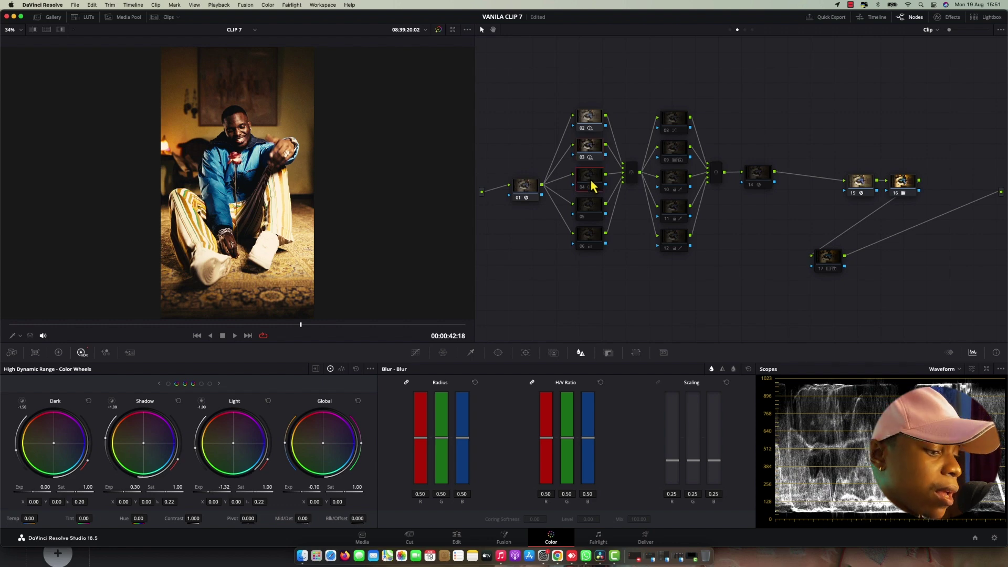
key("ctrl+d")
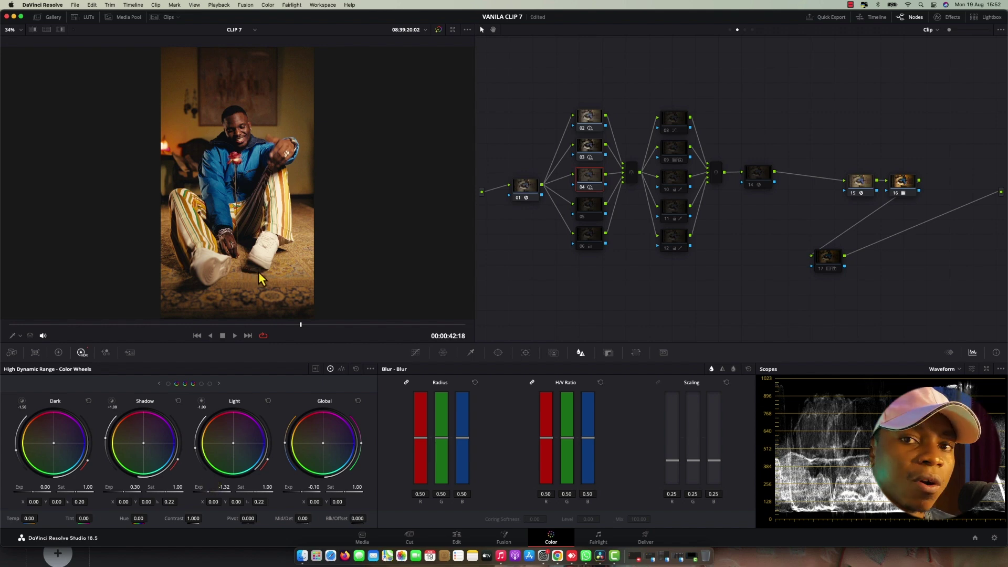
key("super+f")
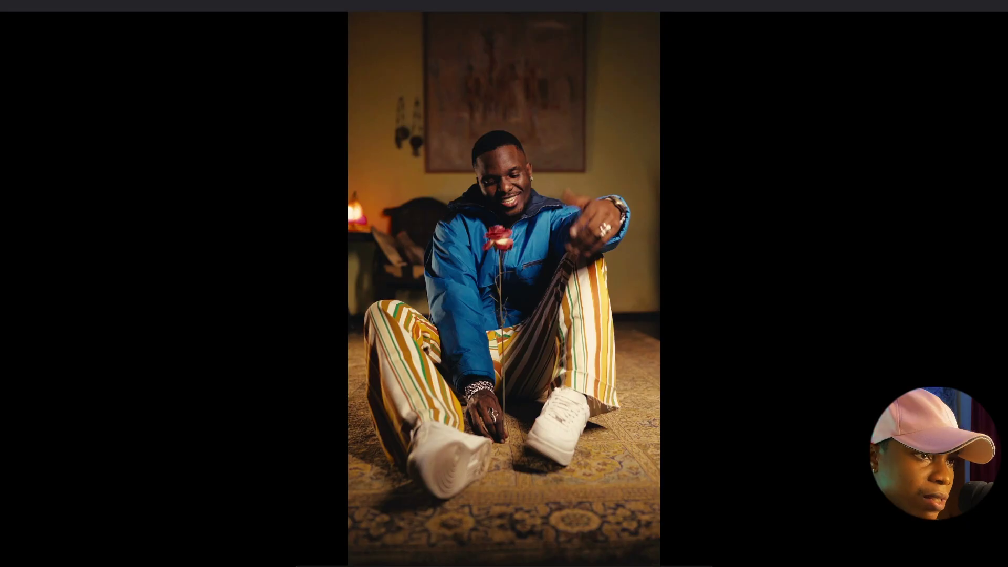
key("shift+d")
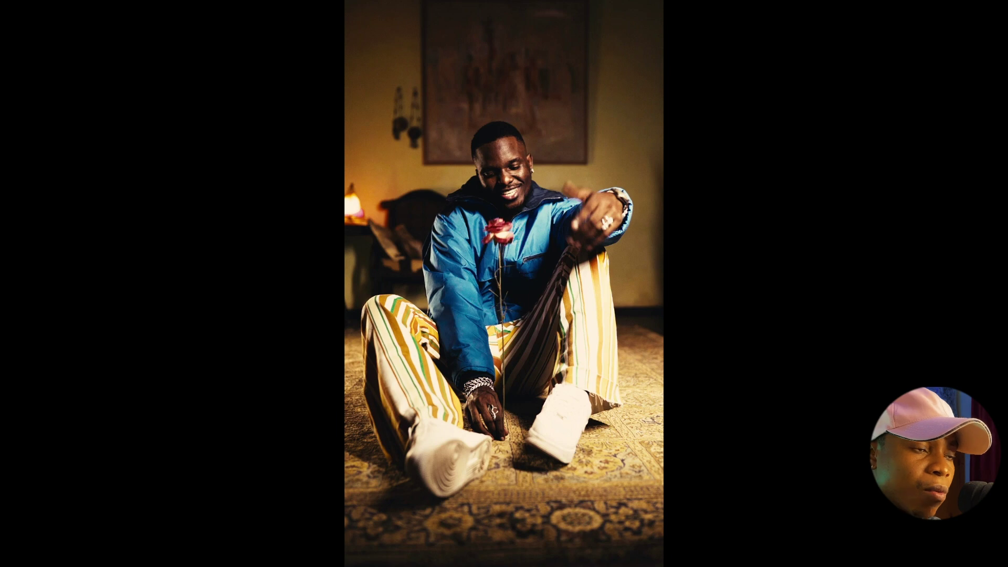
key("shift+d")
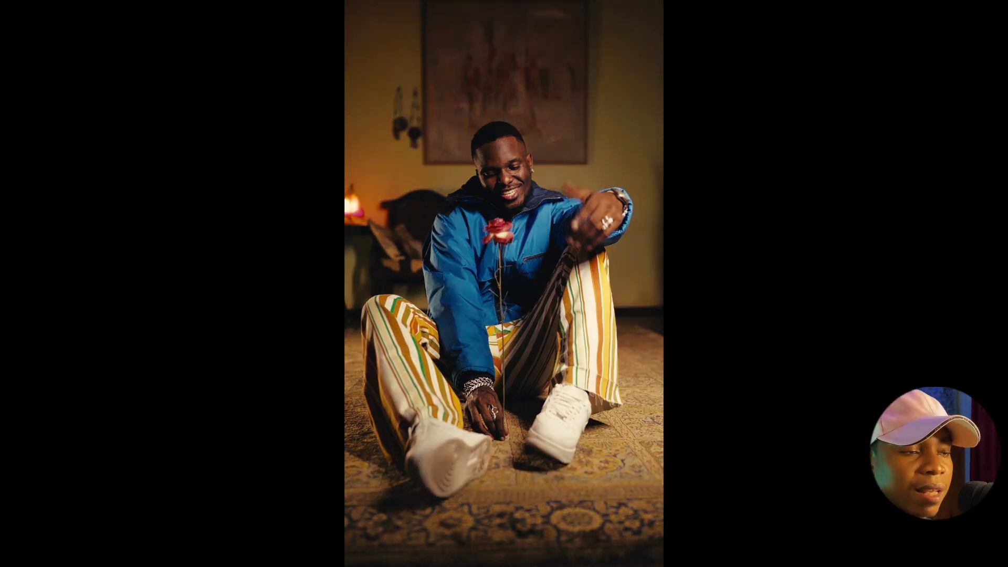
key("super+f")
Select nodes 02, 03 and 04 together and toggle them in full screen to compare before and after
left_click_drag(582, 81, 582, 183)
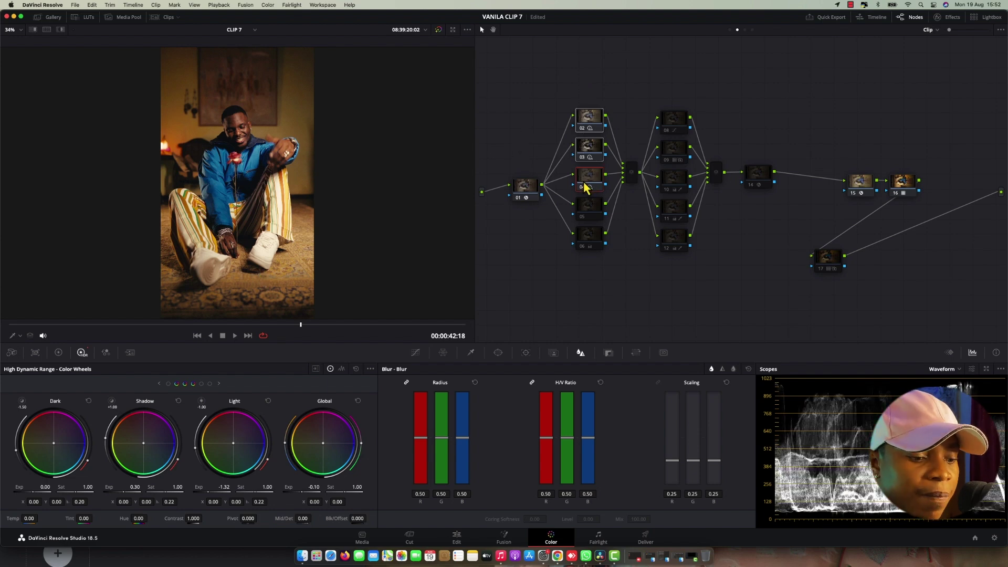
key("super+f")
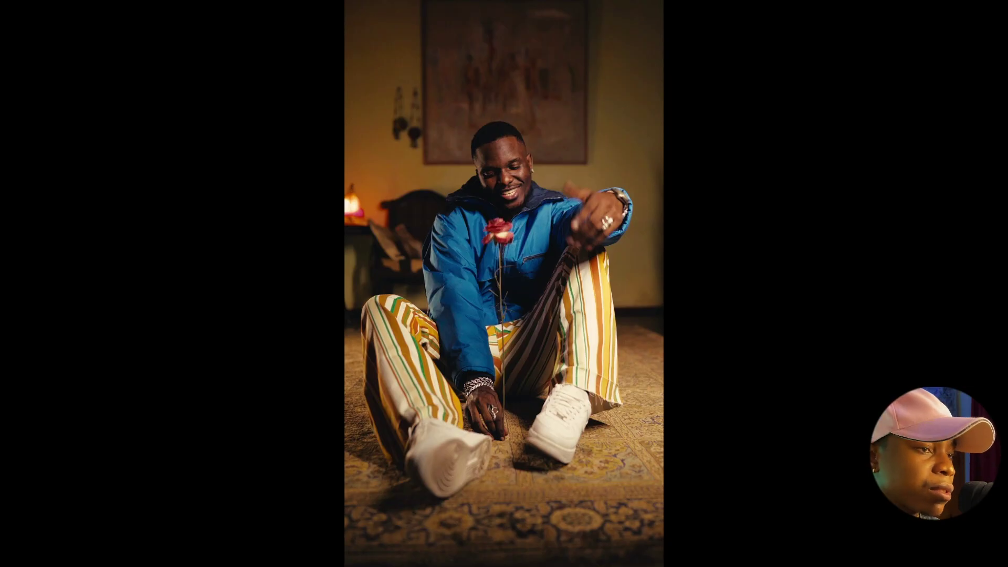
key("super+d")
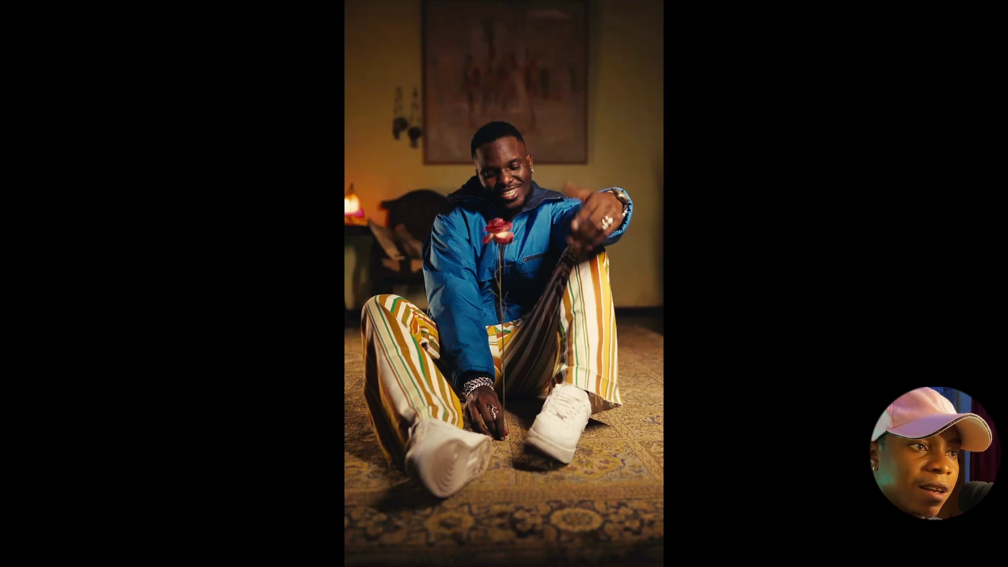
key("super+d")
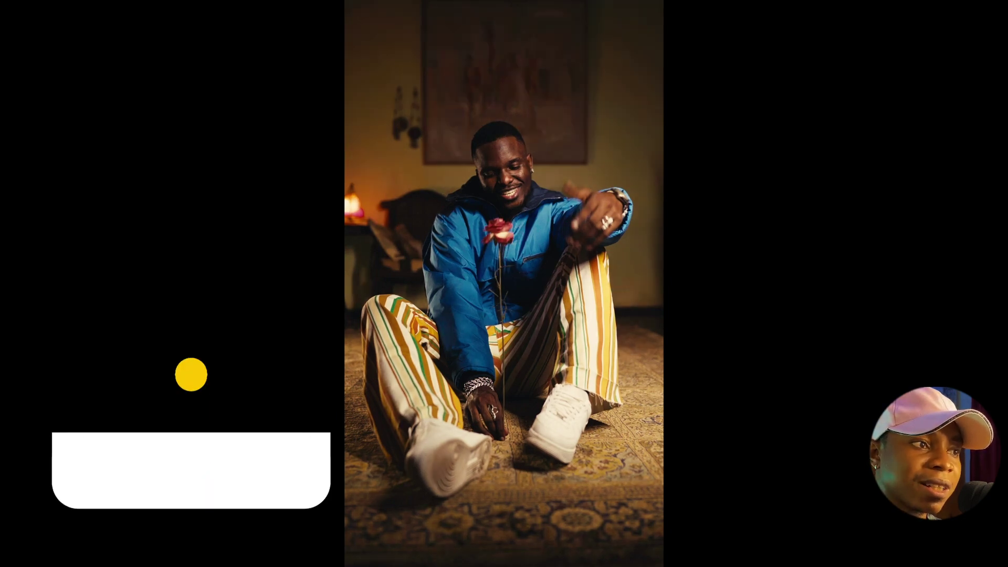
key("super+d")
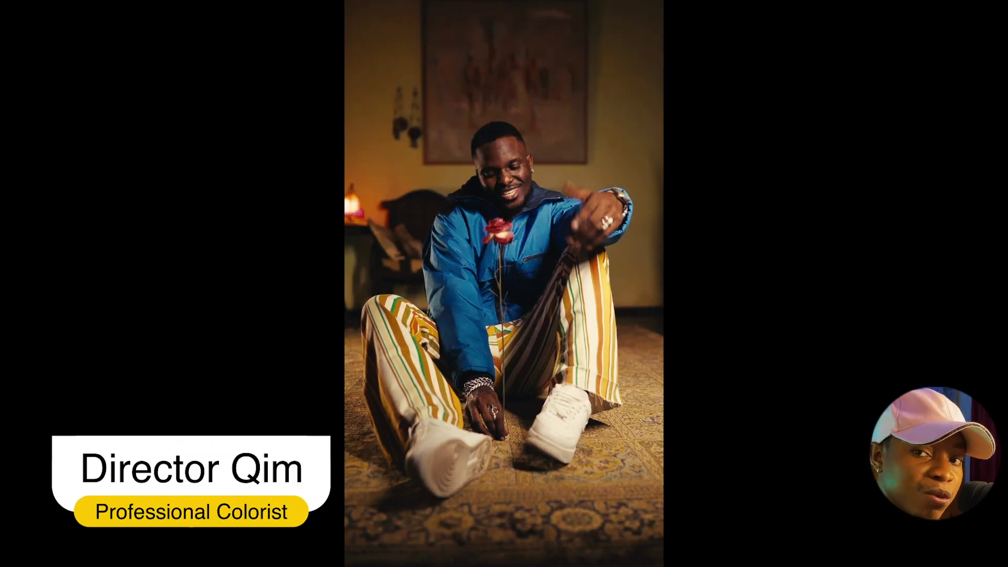
key("super+f")
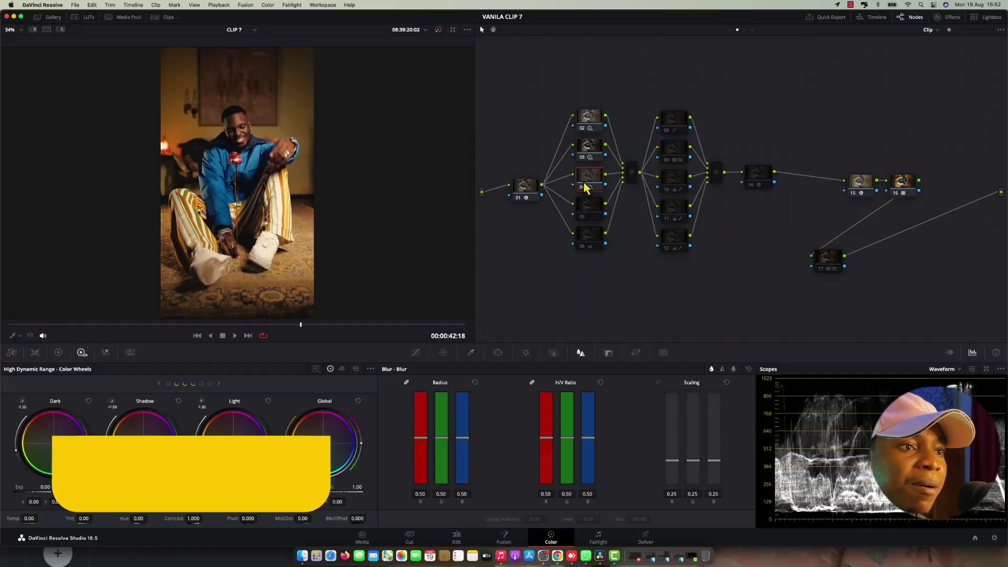
Enable nodes 05 and 06, show node 06's Primaries color wheels and view the more saturated image full screen
left_click(591, 217)
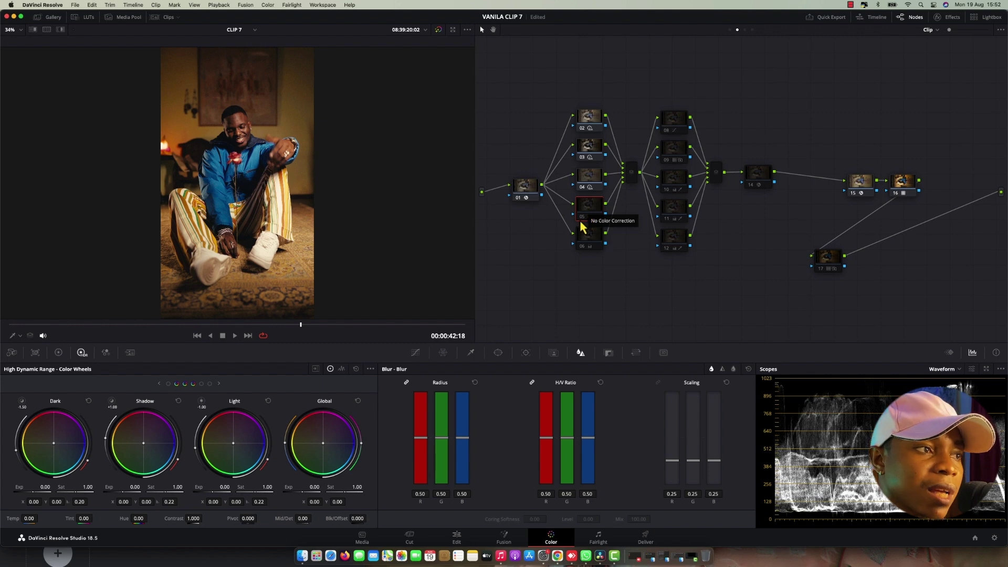
left_click(583, 247)
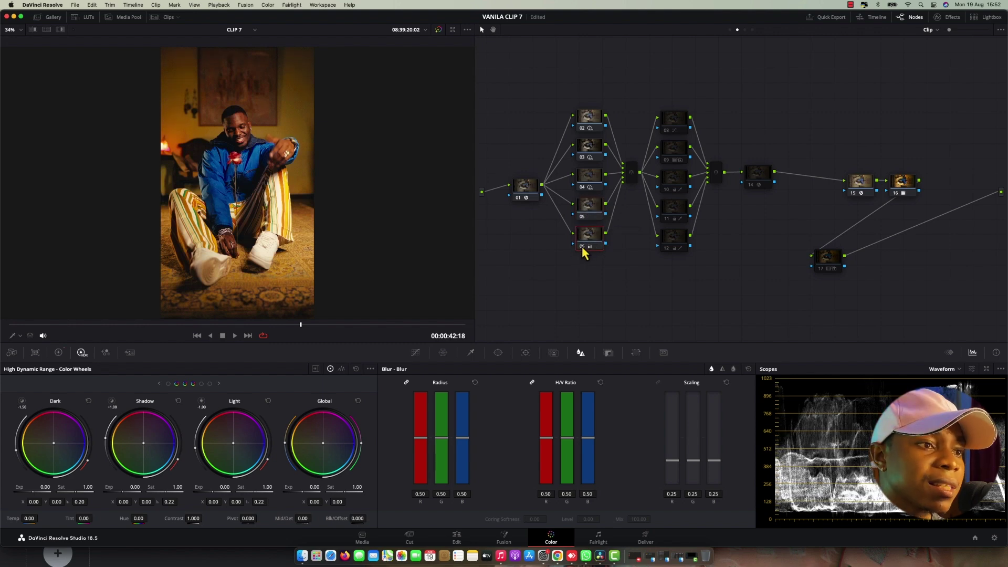
left_click(59, 352)
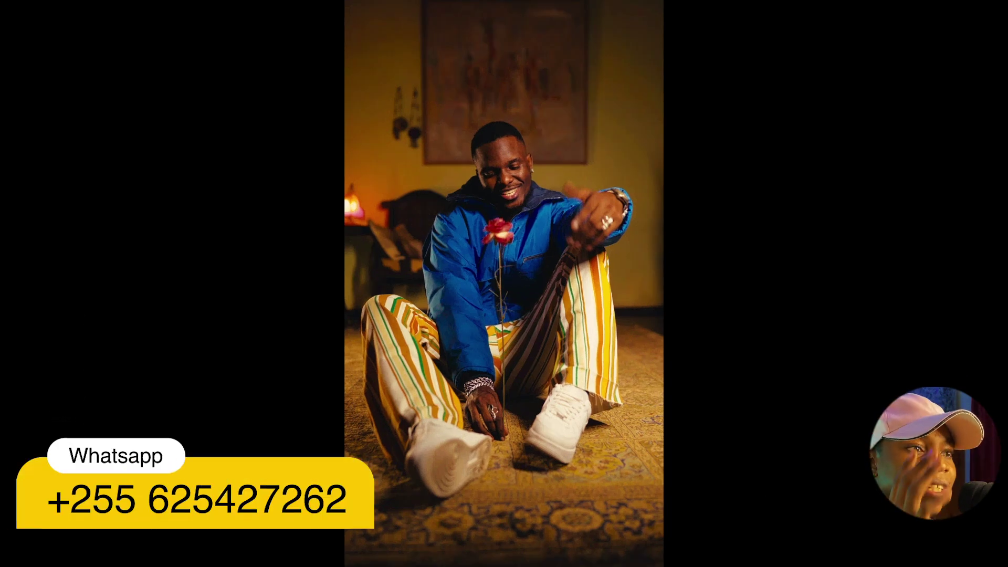
key("Escape")
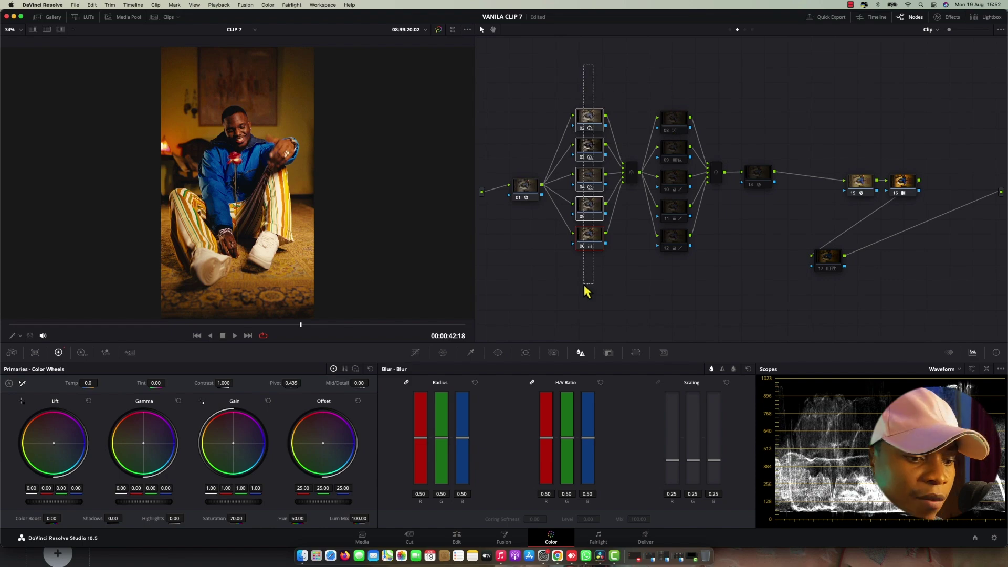
Select nodes 02 through 06 together and toggle them in full screen to compare the image before and after
key("super+f")
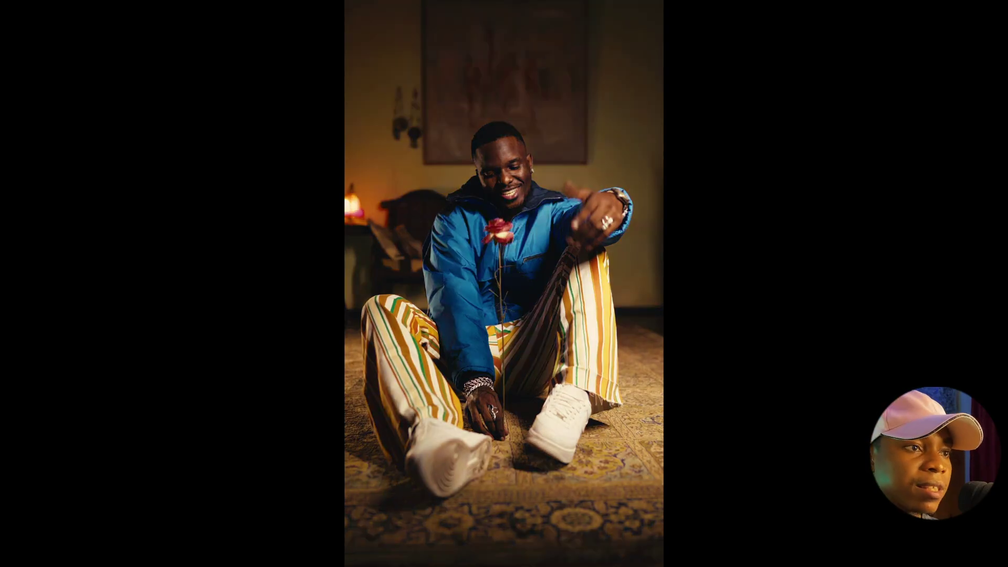
key("shift+d")
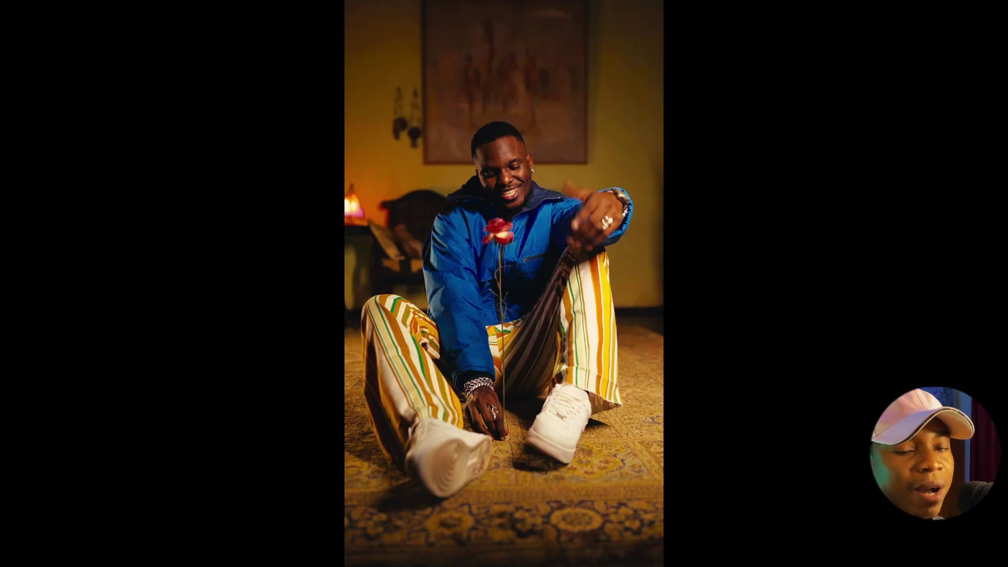
key("Escape")
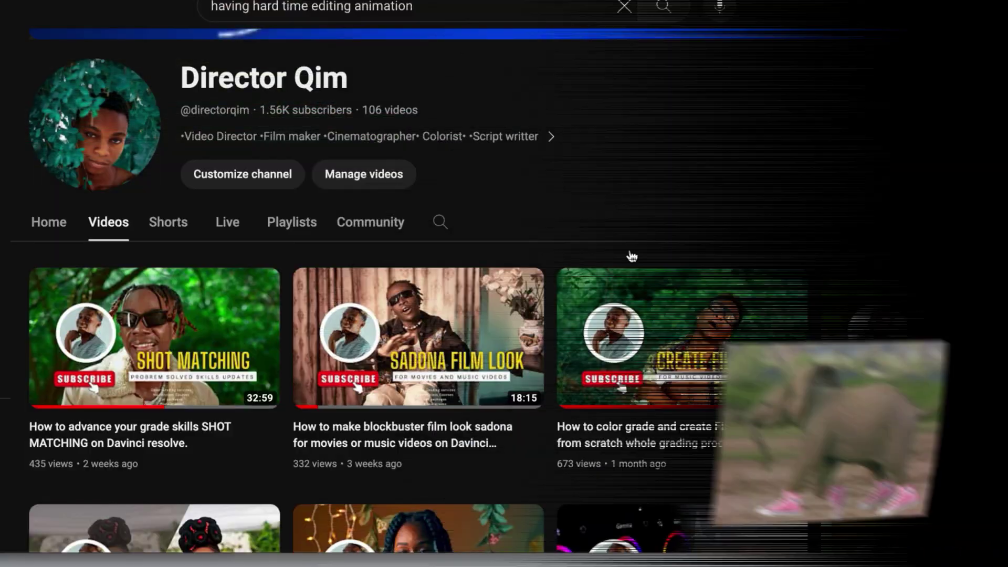
scroll(504, 294, "down", 4)
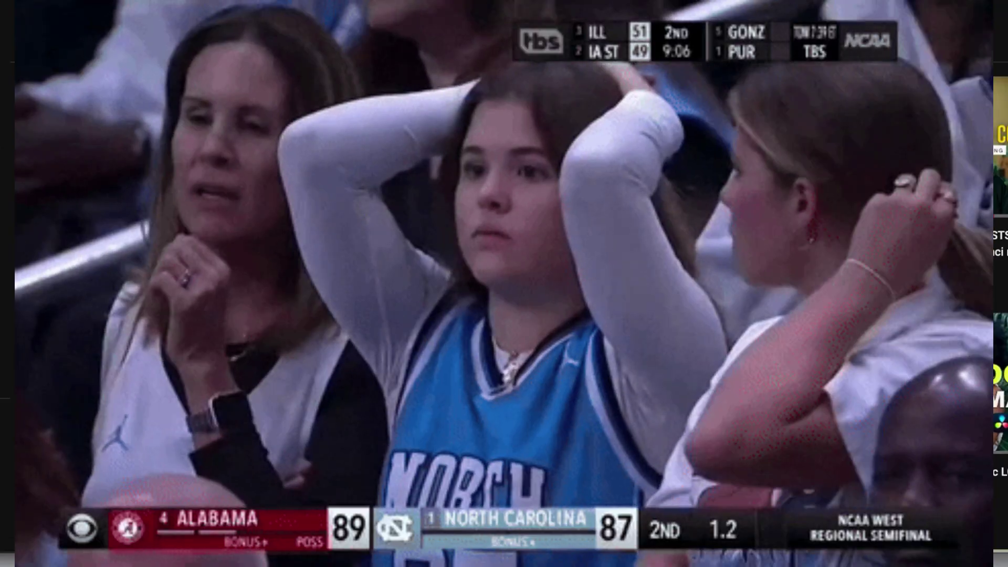